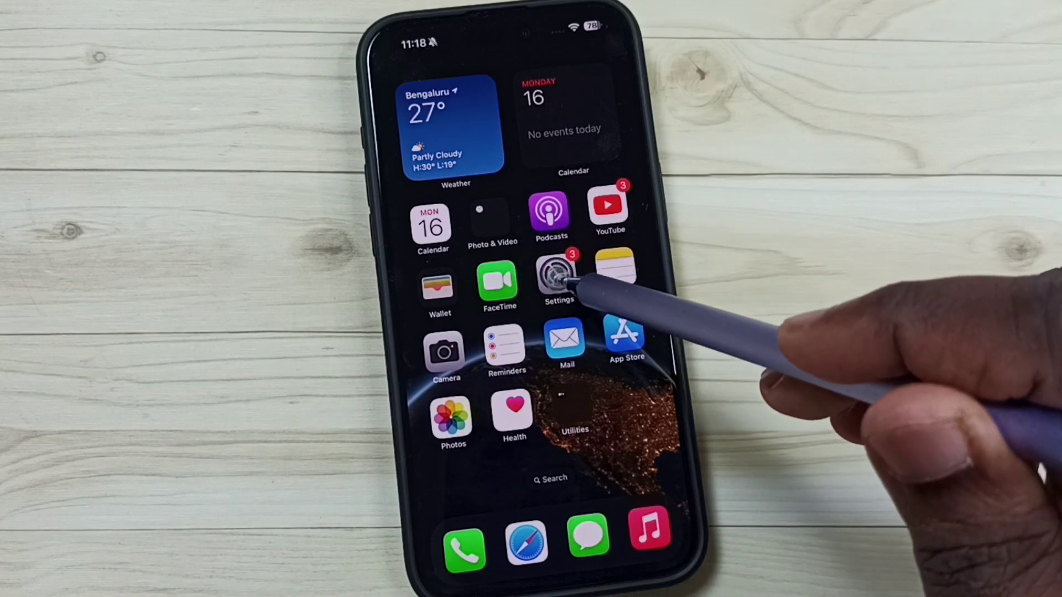
- Open the Settings app and go to the Wi-Fi page
left_click(558, 277)
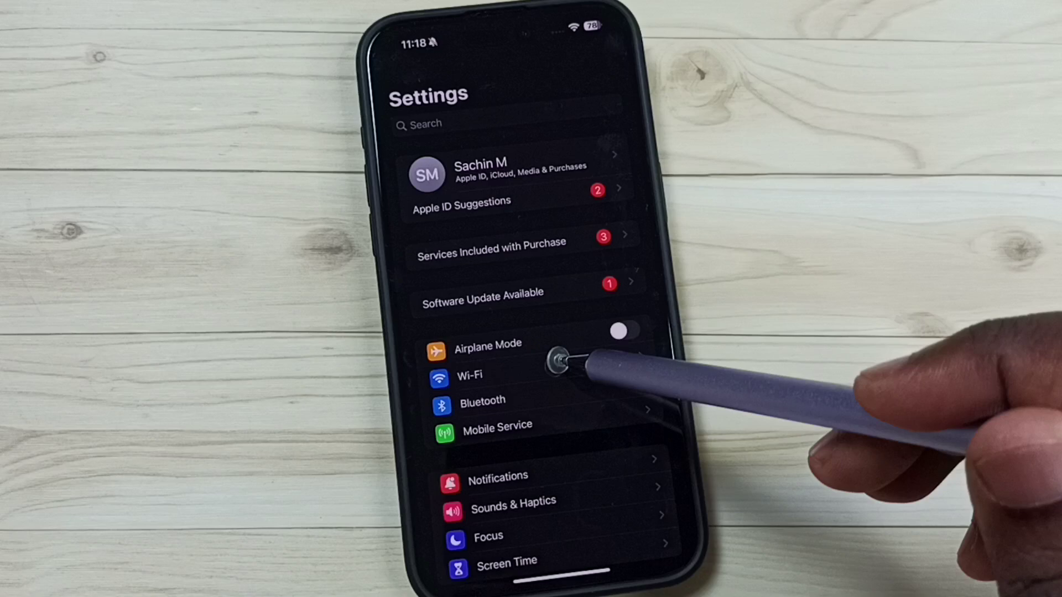
left_click(557, 365)
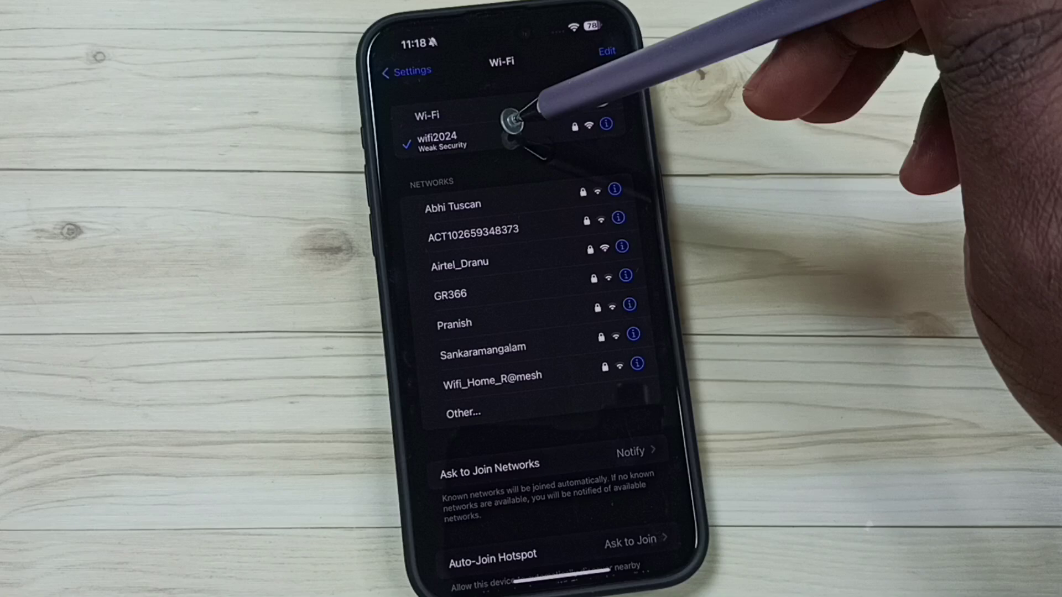
- In wifi2024's details, toggle Auto-Join on, off, on, then off
left_click(606, 124)
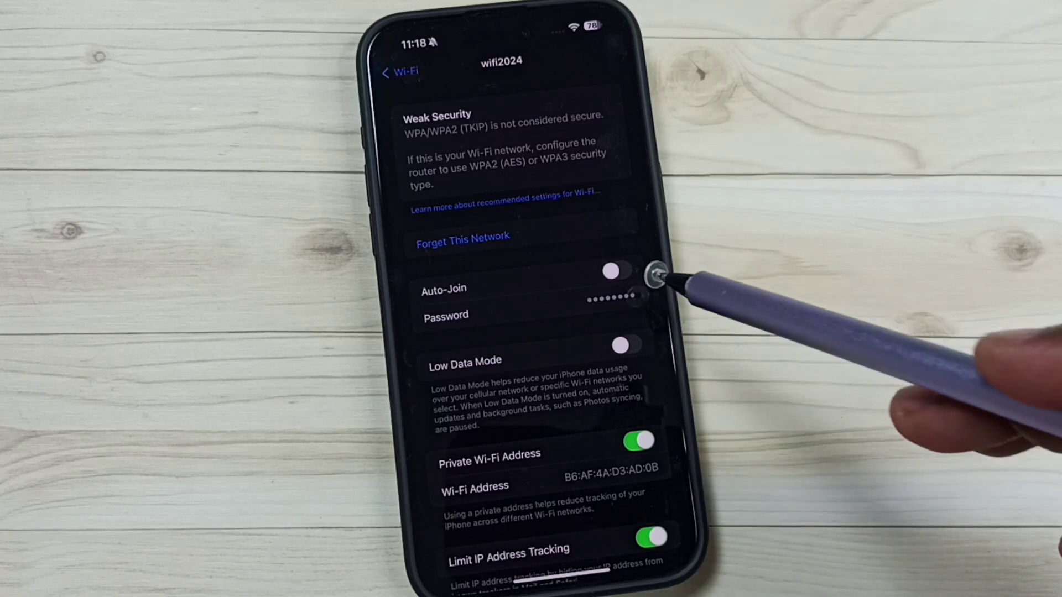
left_click(618, 271)
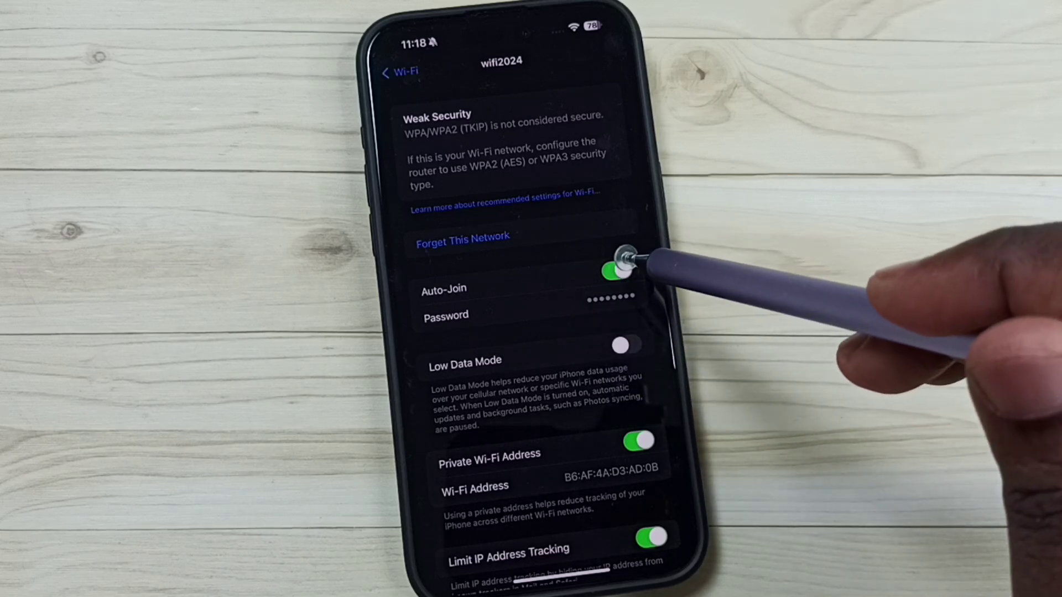
left_click(616, 271)
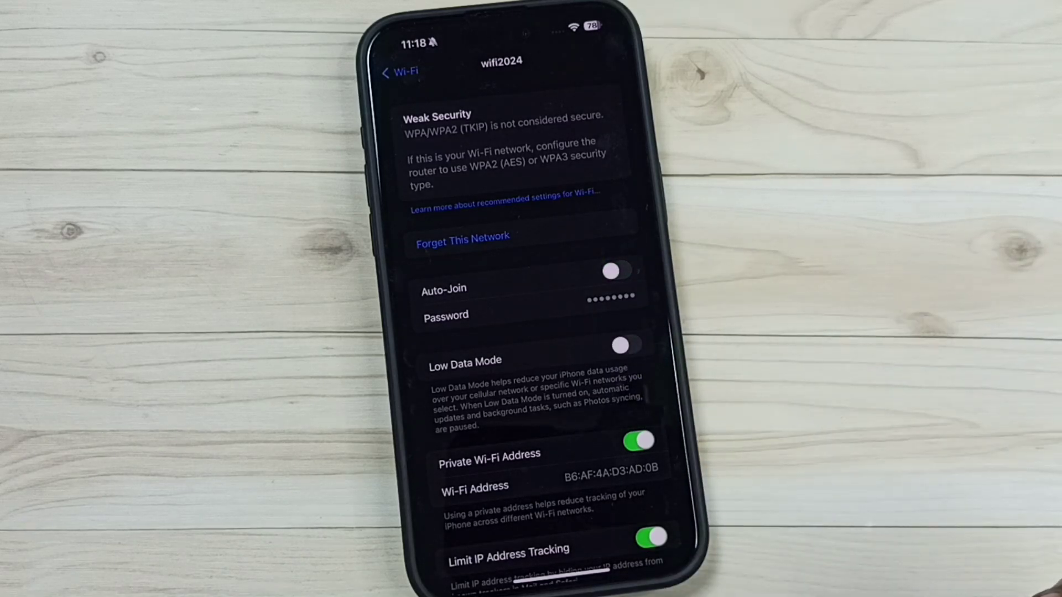
left_click(618, 271)
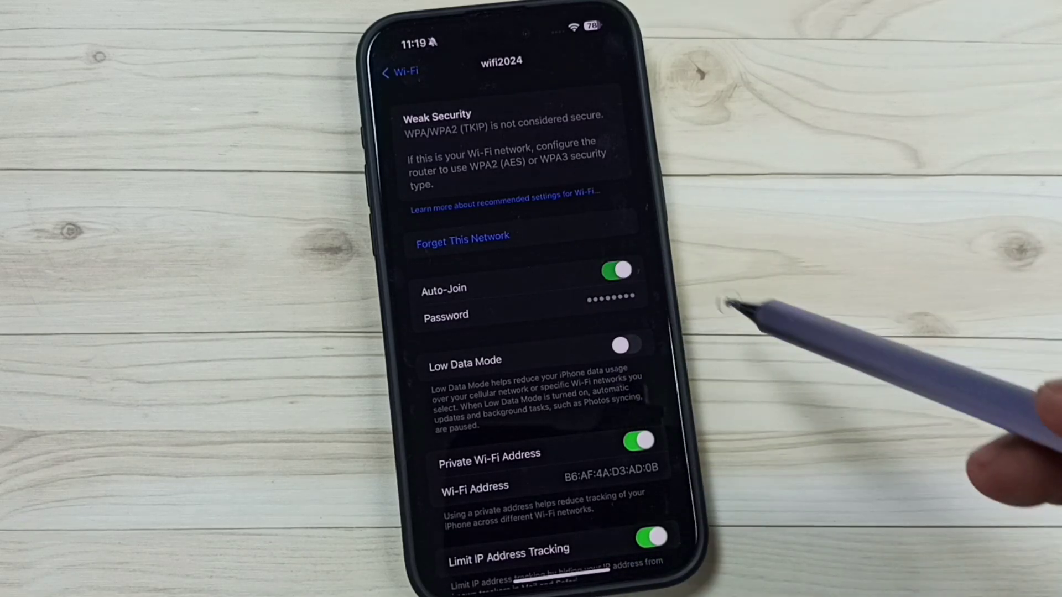
left_click(618, 269)
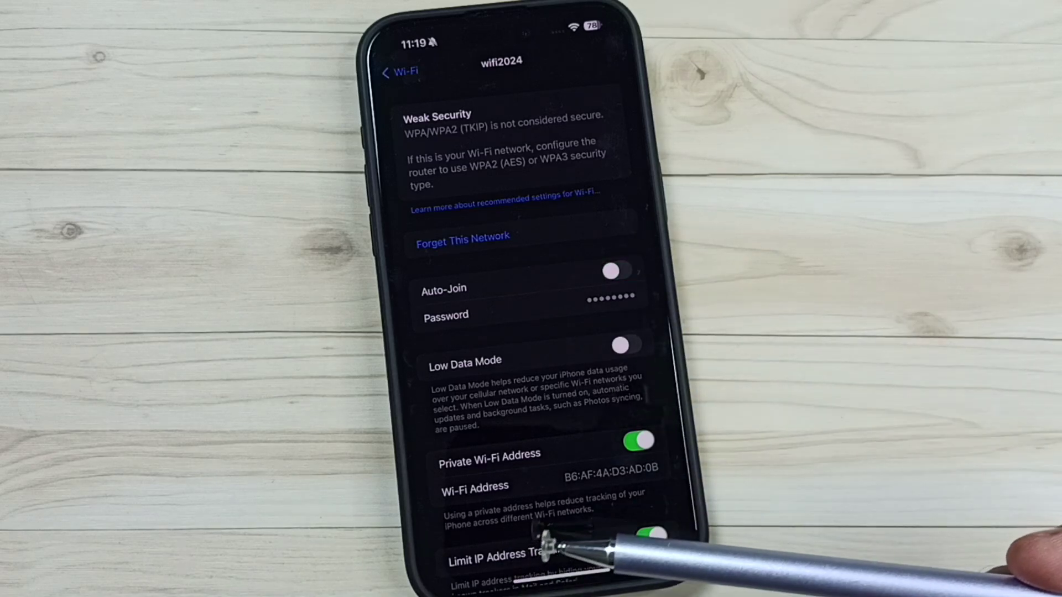